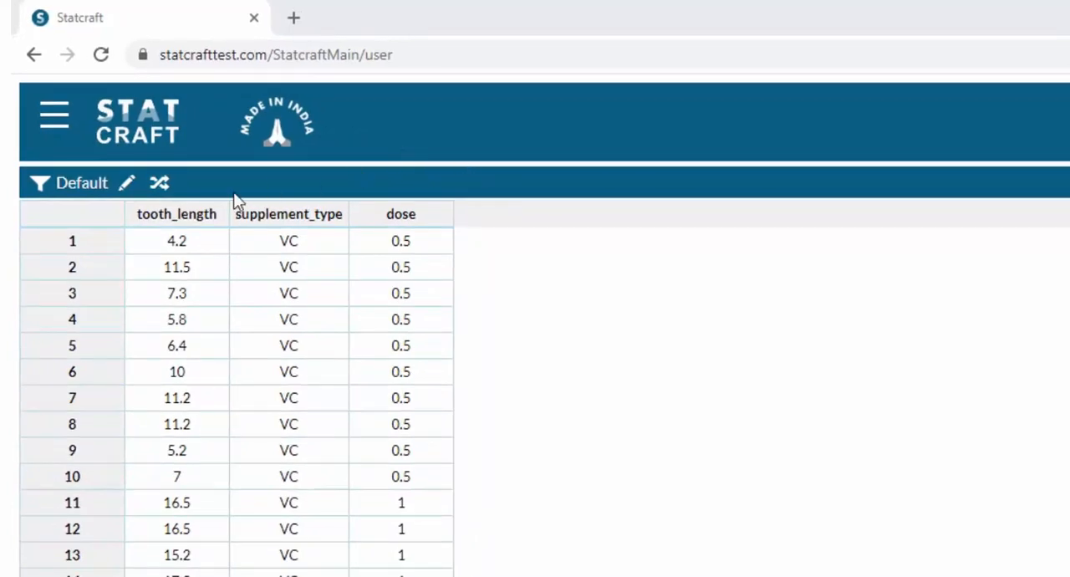
# Display the value labels instead of the numeric dose codes in the data table and review the rows.
pyautogui.click(163, 184)
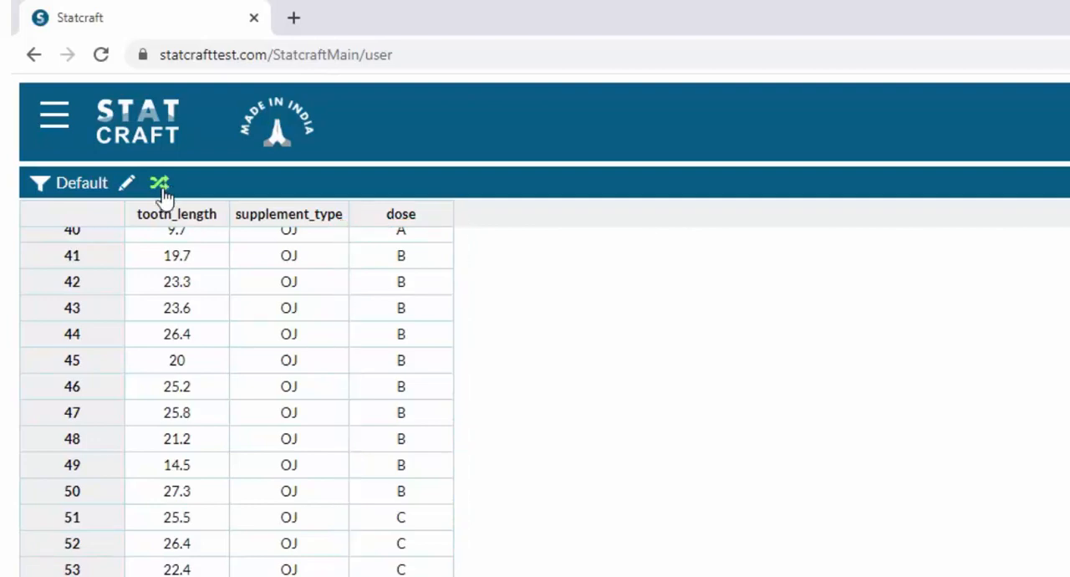
pyautogui.scroll(3, 632, 417)
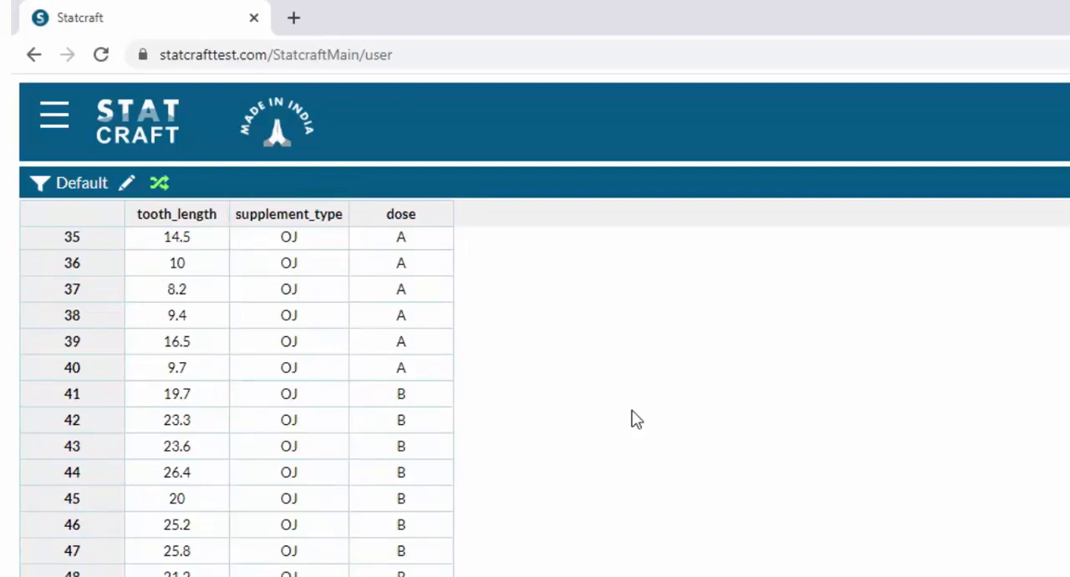
pyautogui.scroll(2, 635, 417)
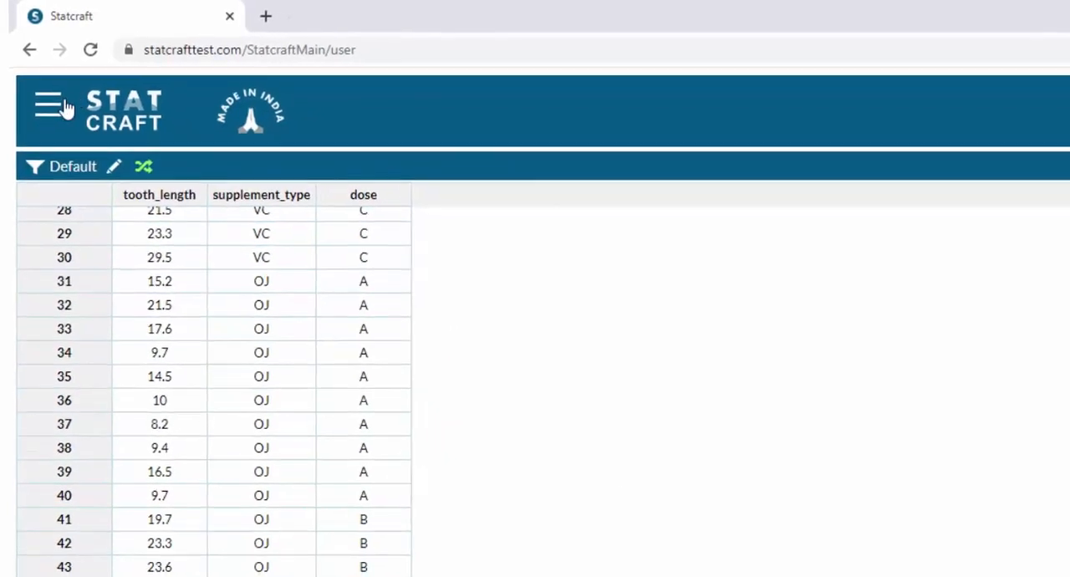
# Start a Group Descriptives analysis from the group comparison methods and title it Group_mean.
pyautogui.click(52, 109)
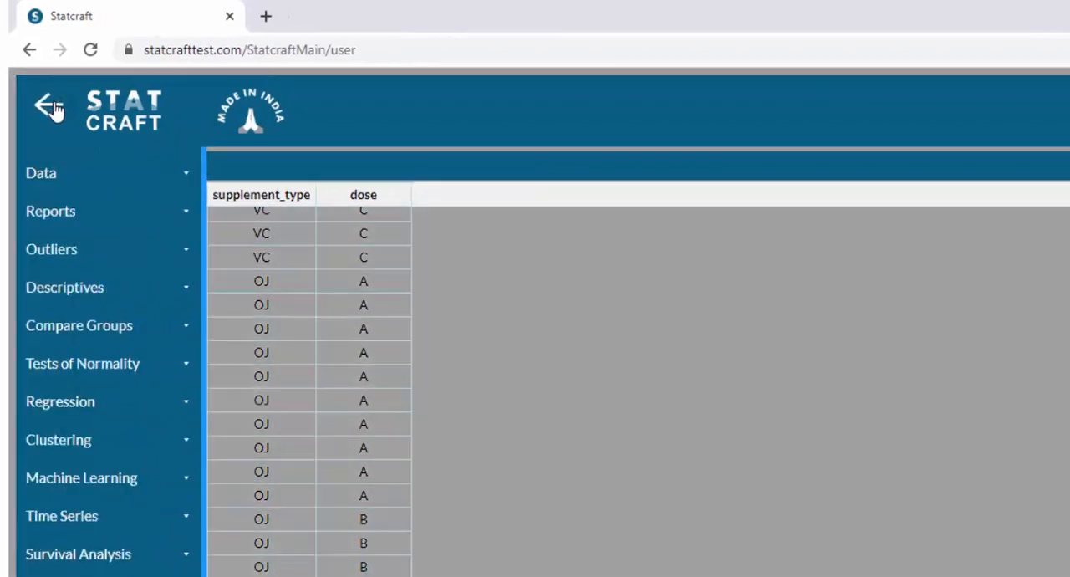
pyautogui.click(119, 325)
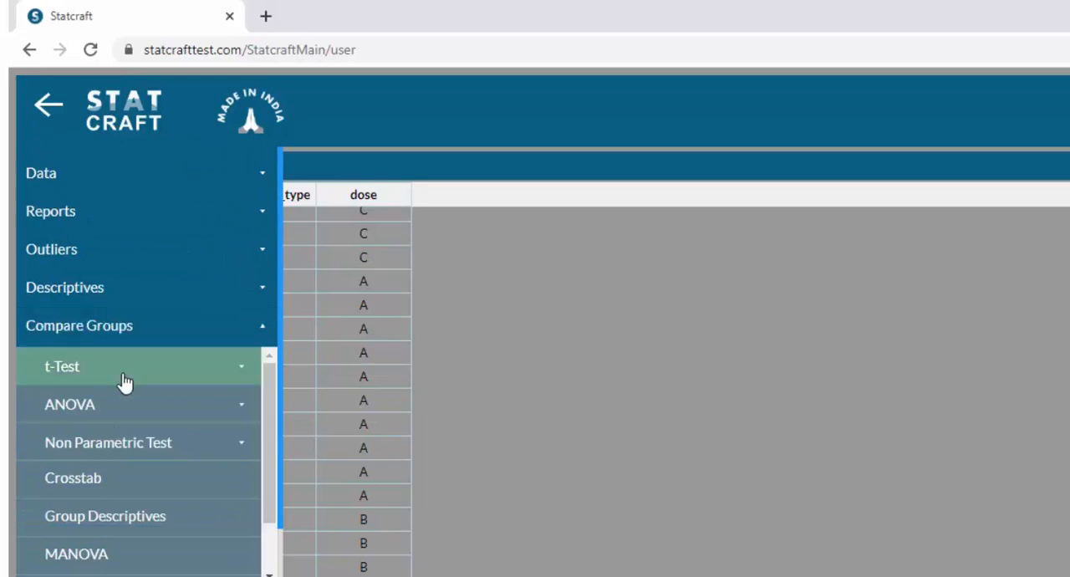
pyautogui.click(134, 518)
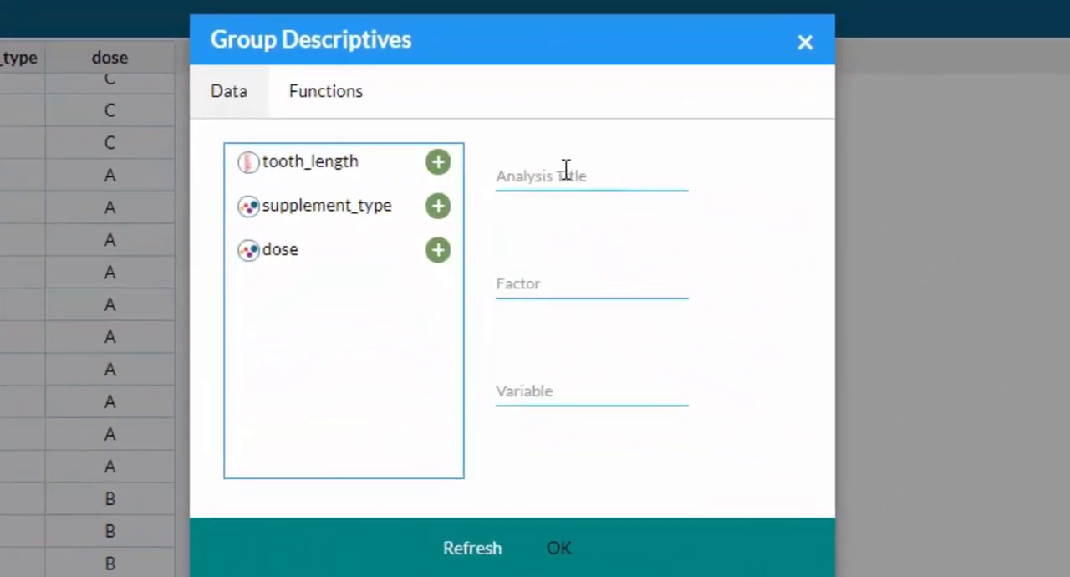
pyautogui.click(566, 170)
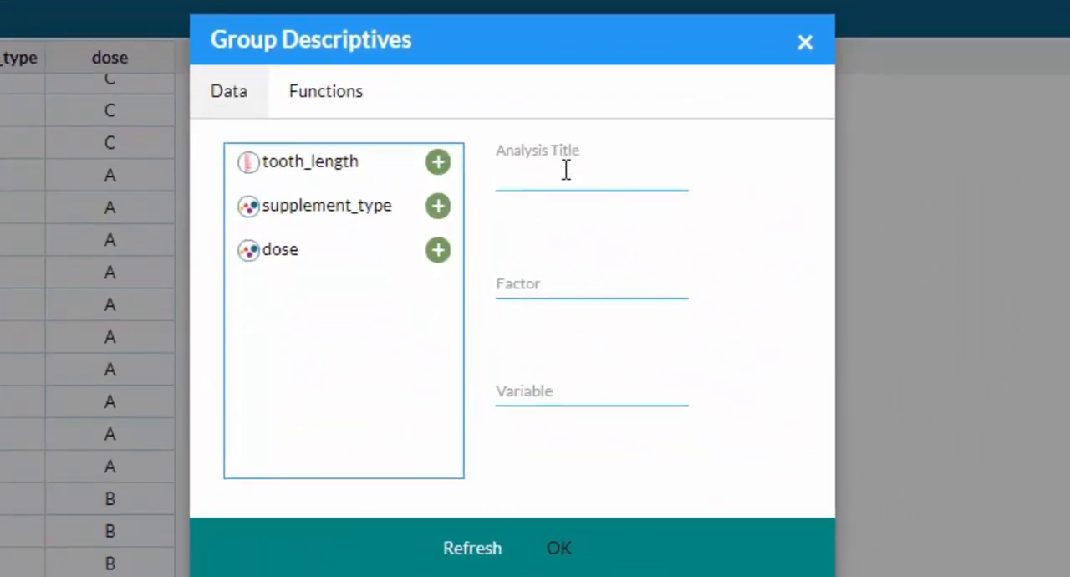
pyautogui.write('Group_mean')
# Assign dose as the factor and tooth_length as the variable of the Group Descriptives analysis.
pyautogui.click(521, 287)
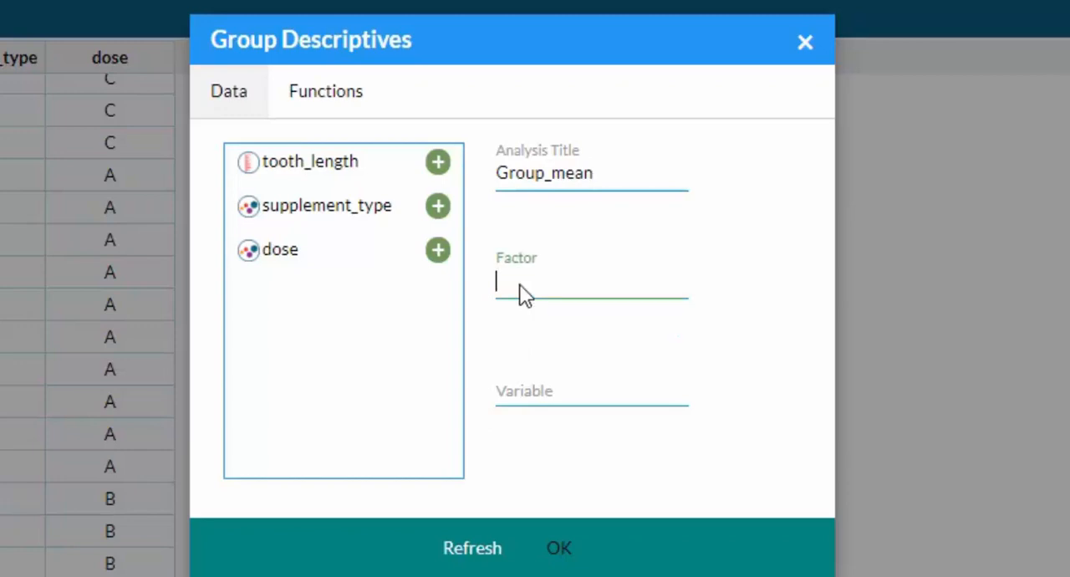
pyautogui.click(447, 260)
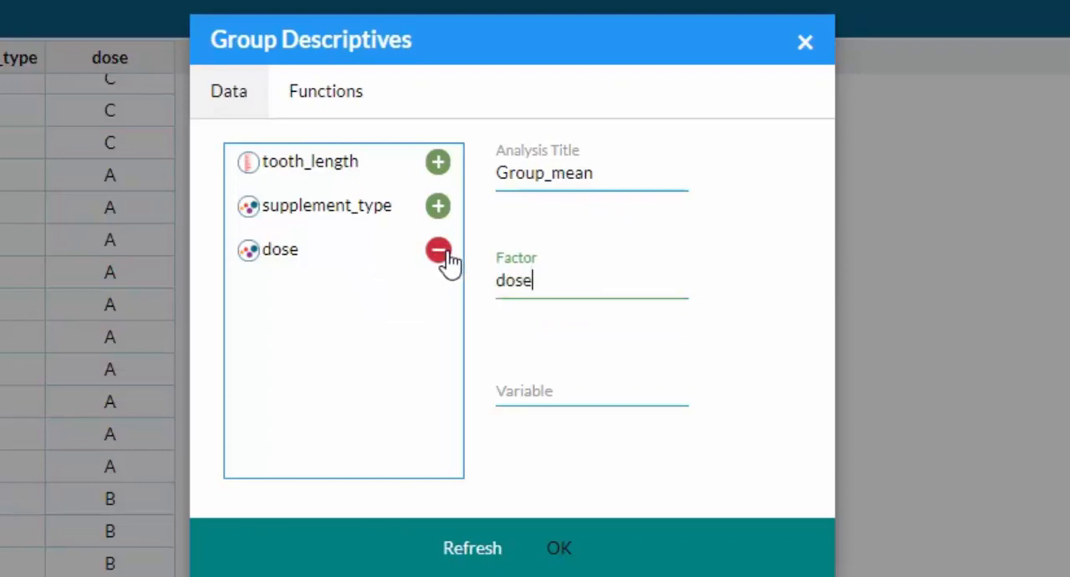
pyautogui.click(547, 397)
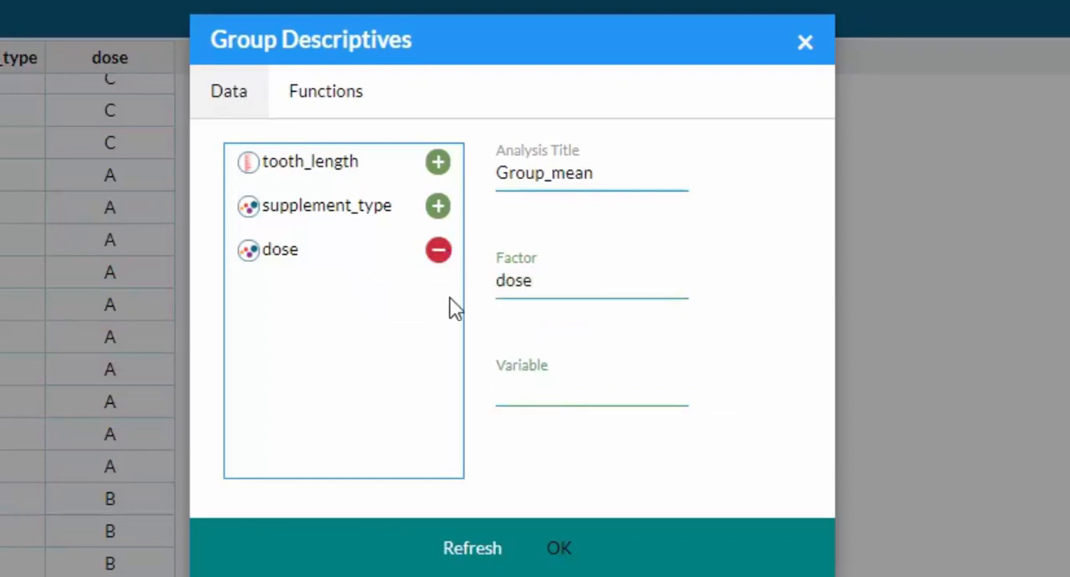
pyautogui.click(439, 164)
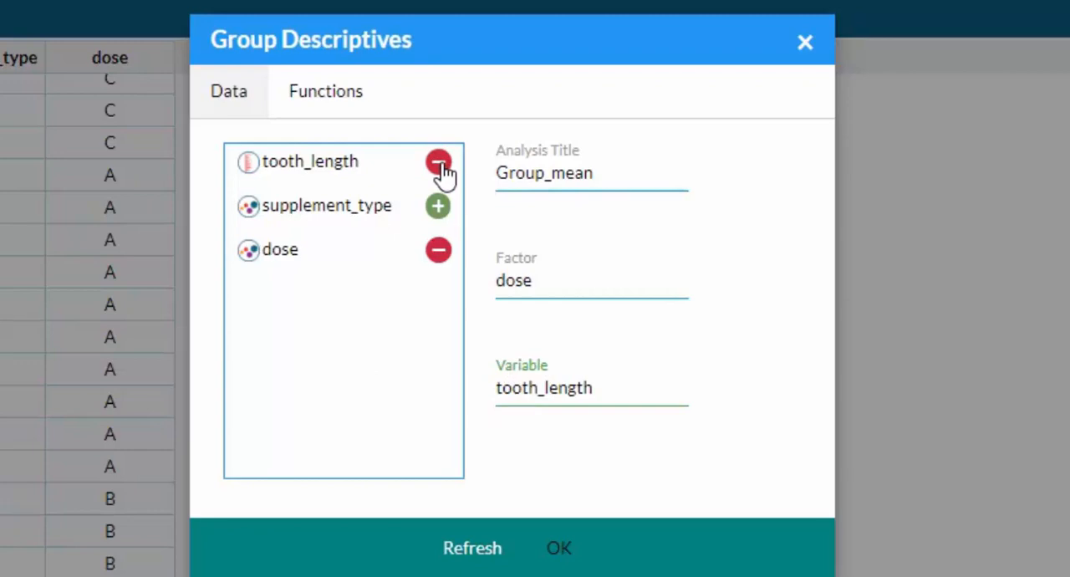
# Choose Mean as the function to compute and run the Group Descriptives analysis.
pyautogui.click(337, 105)
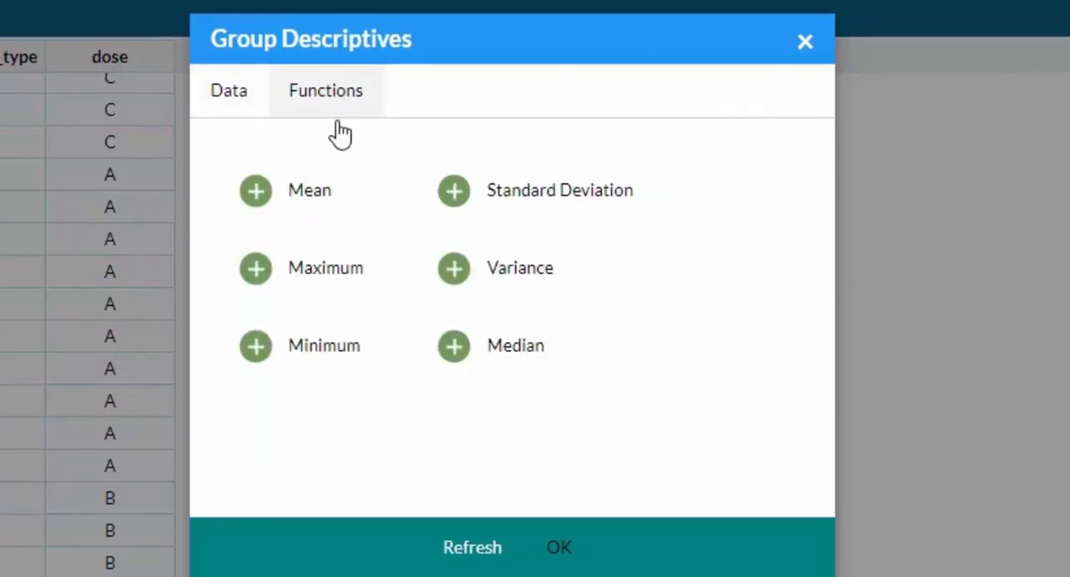
pyautogui.click(257, 199)
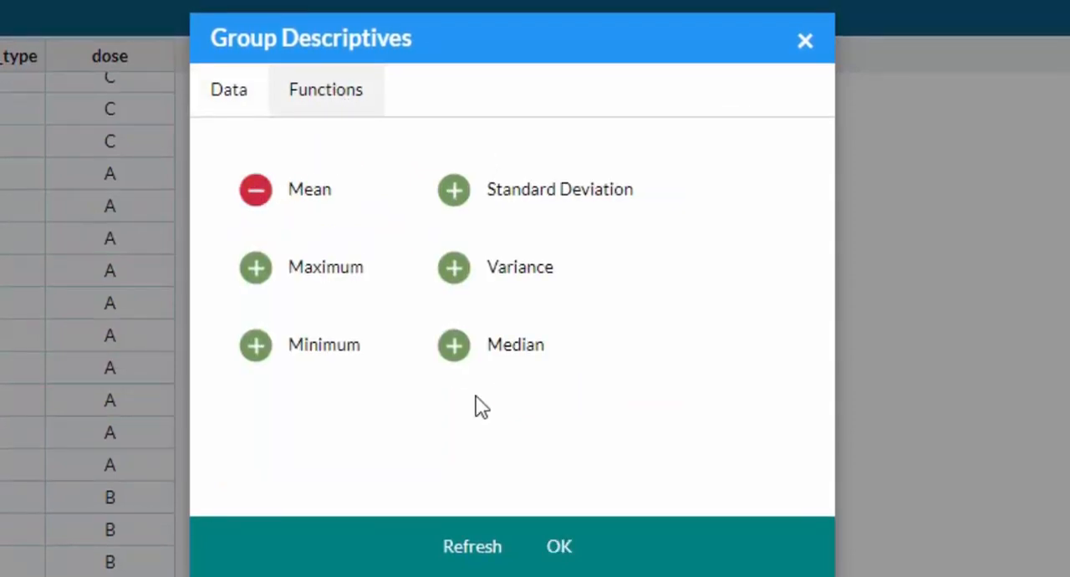
pyautogui.click(560, 549)
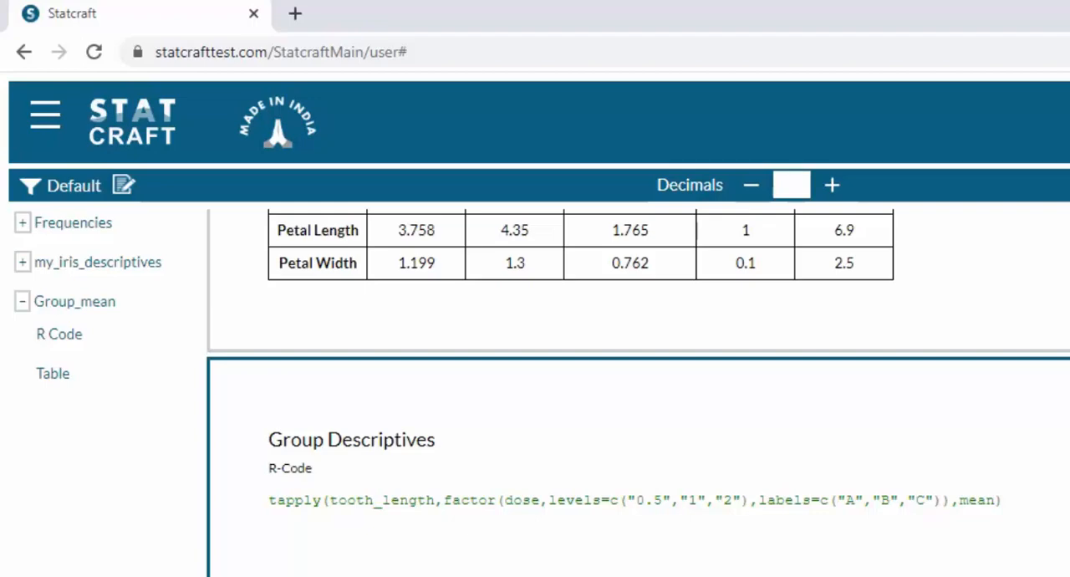
# Start a One-Way ANOVA from the group comparison methods and title it One_way.
pyautogui.click(49, 129)
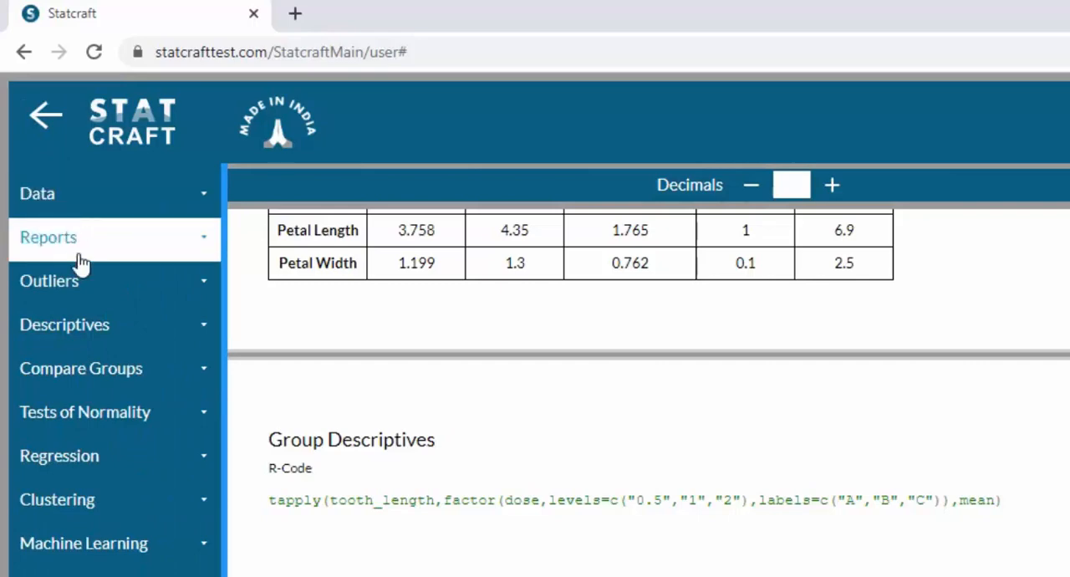
pyautogui.click(106, 363)
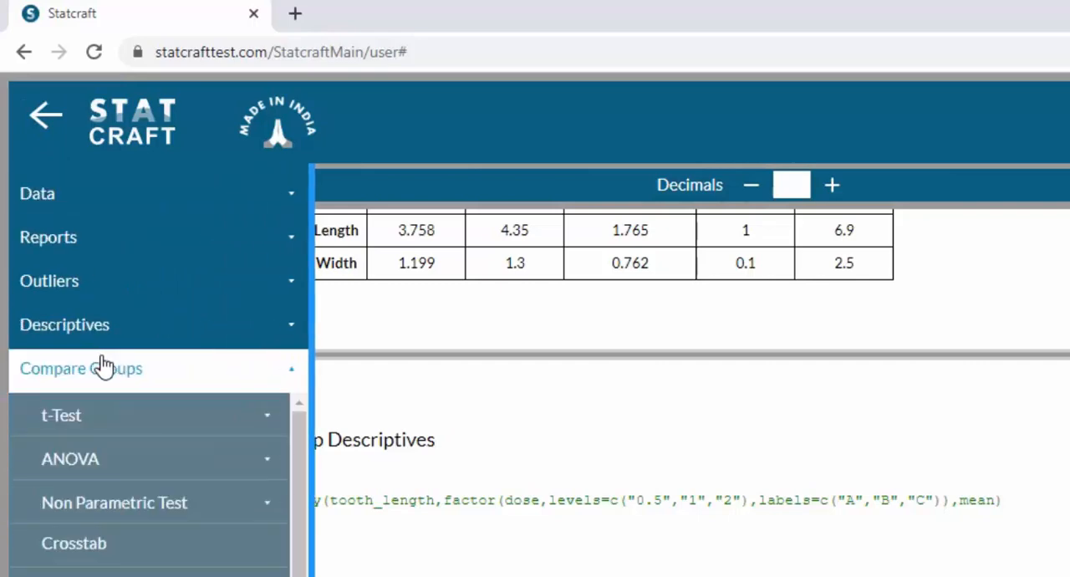
pyautogui.click(101, 456)
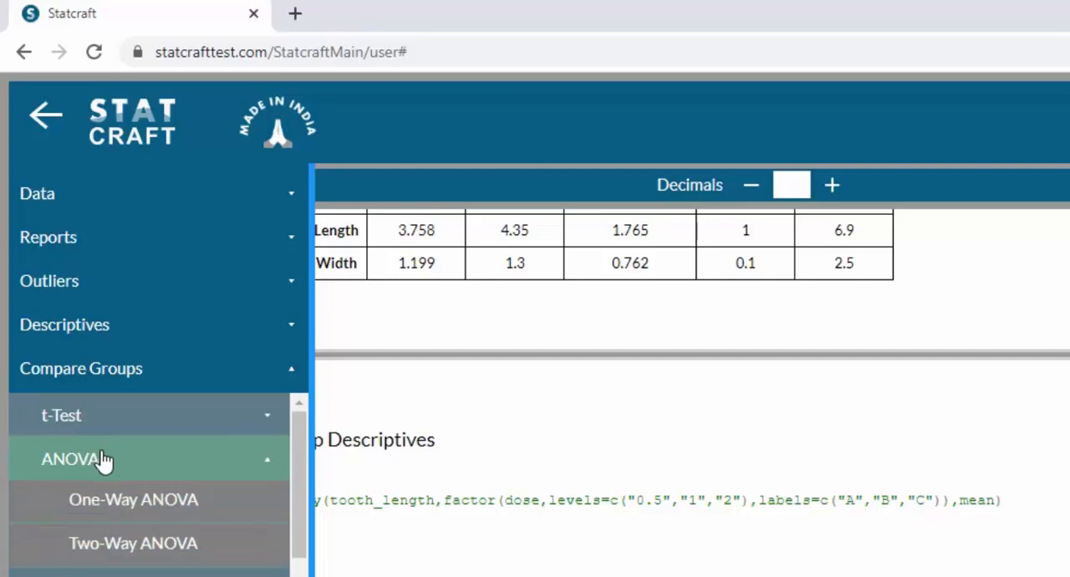
pyautogui.click(112, 500)
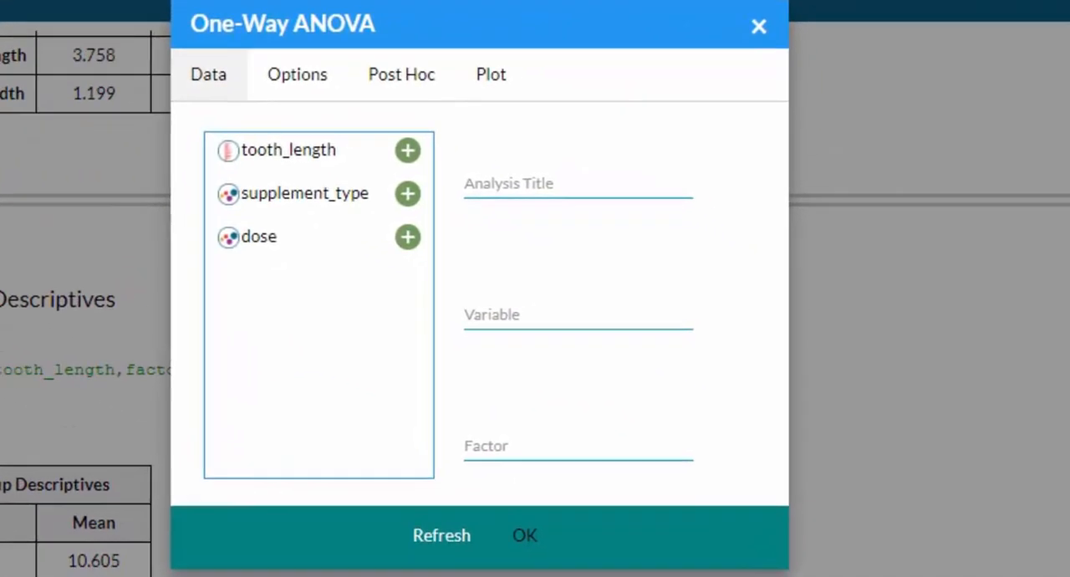
pyautogui.click(520, 189)
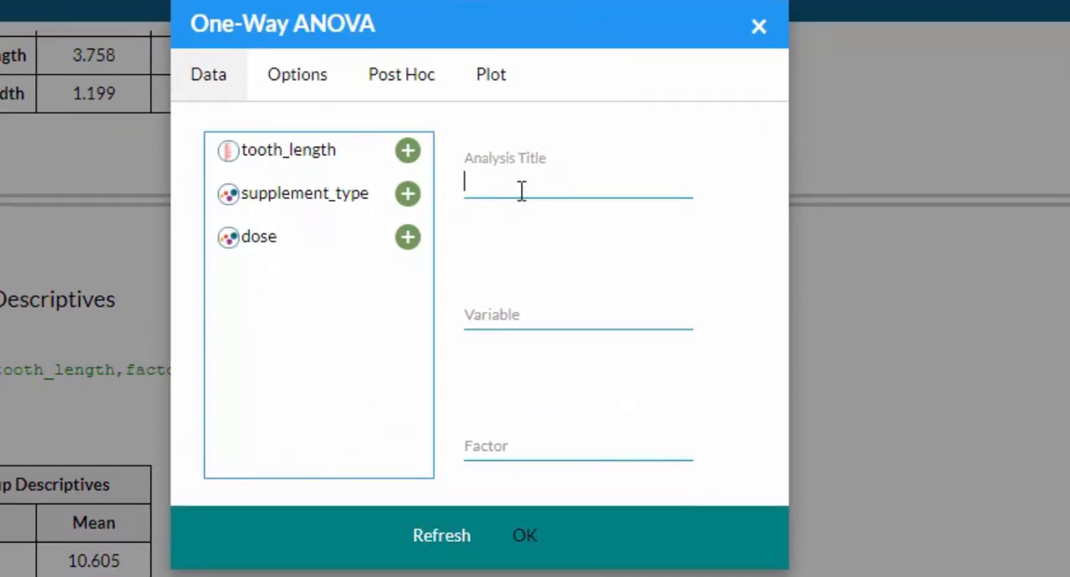
pyautogui.write('One_way')
# Assign tooth_length as the variable and dose as the factor of the One-Way ANOVA.
pyautogui.click(516, 321)
pyautogui.click(406, 152)
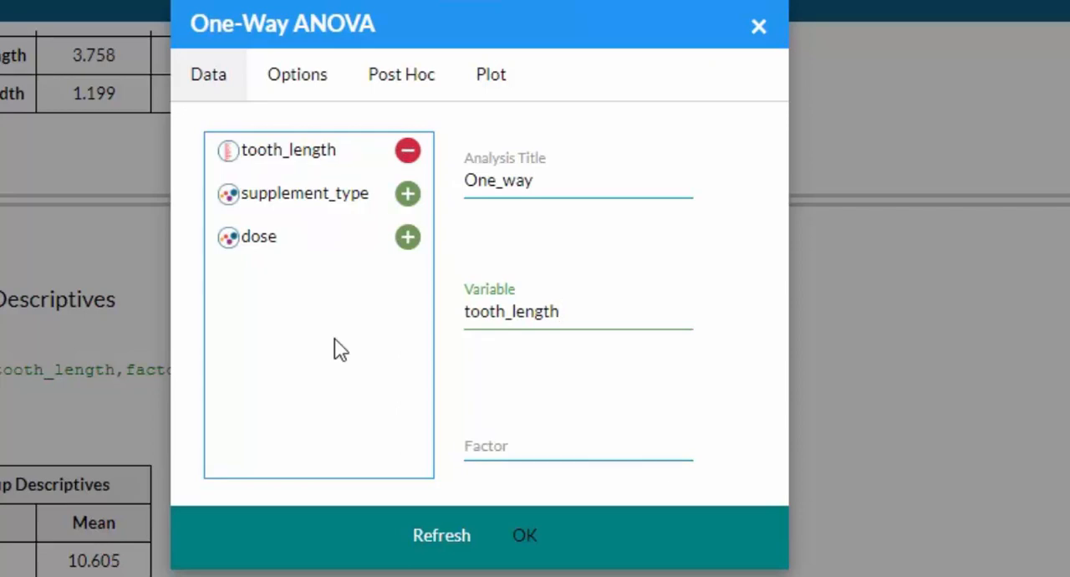
pyautogui.click(483, 438)
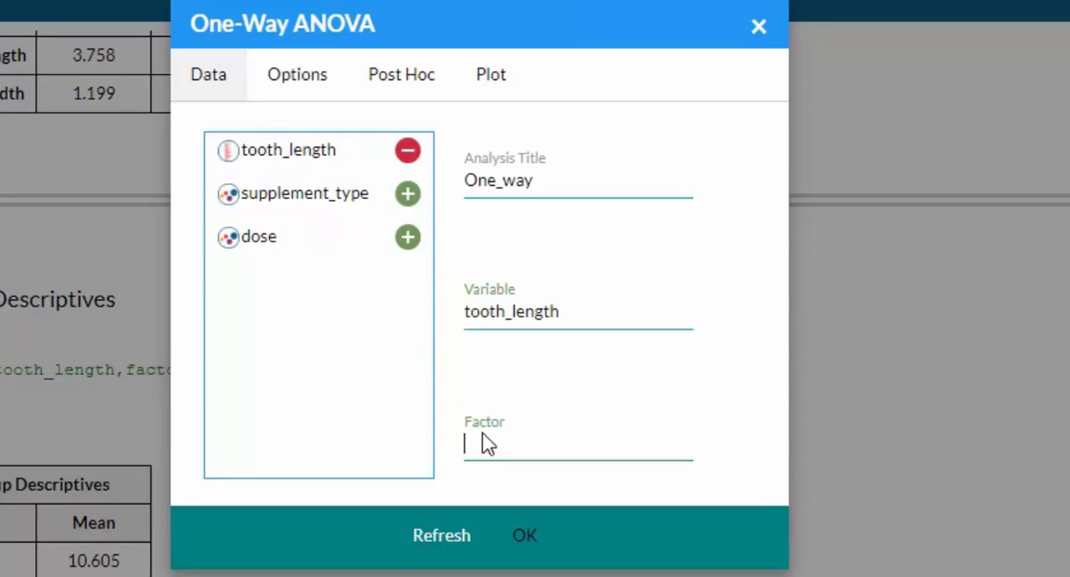
pyautogui.click(408, 238)
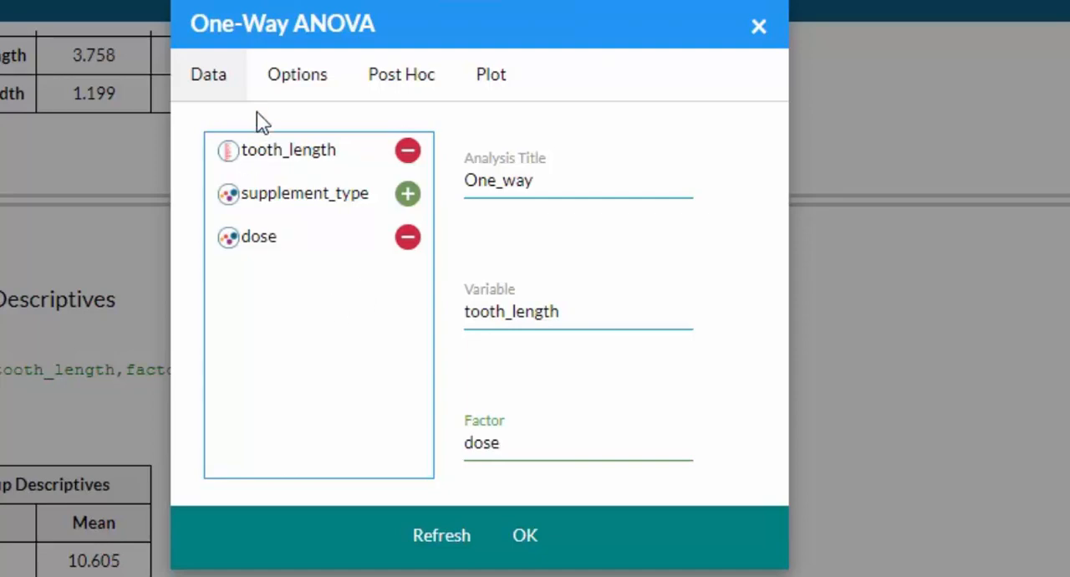
# Add Levene's Test for homogeneity of variance and the Tukey's HSD post hoc test, and run the One-Way ANOVA.
pyautogui.click(287, 87)
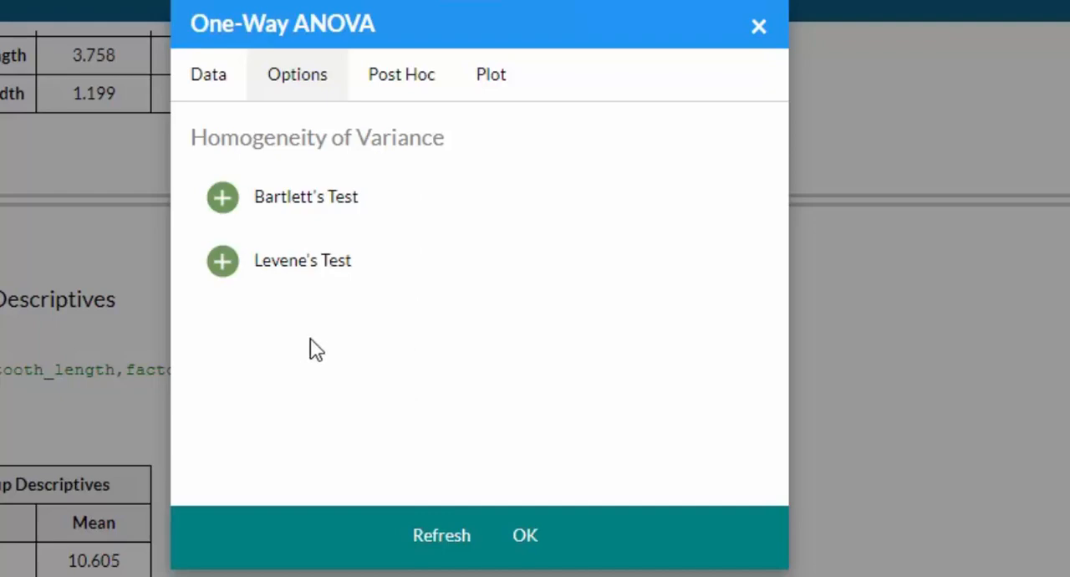
pyautogui.click(219, 265)
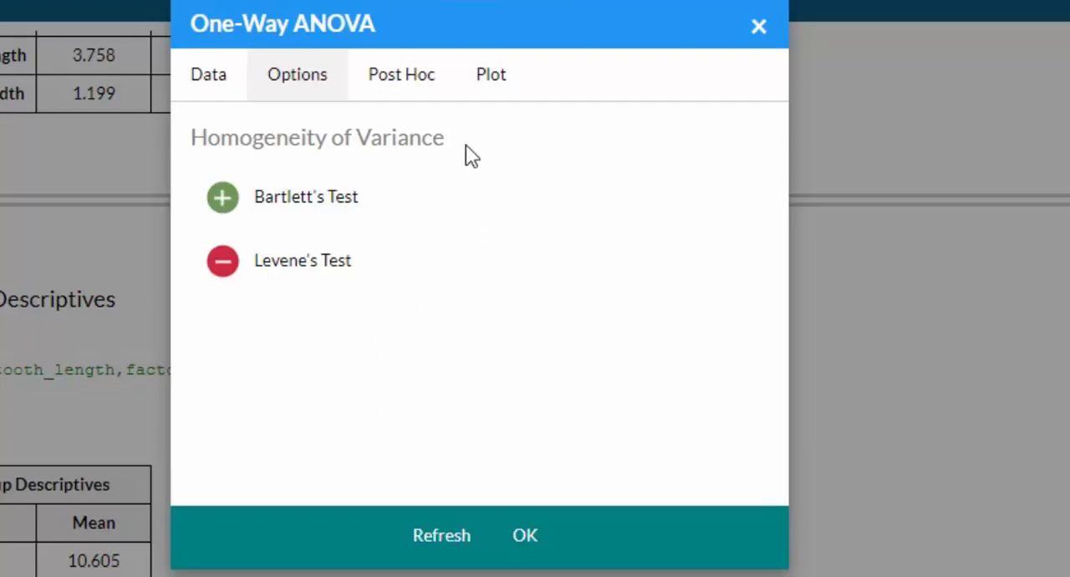
pyautogui.click(415, 90)
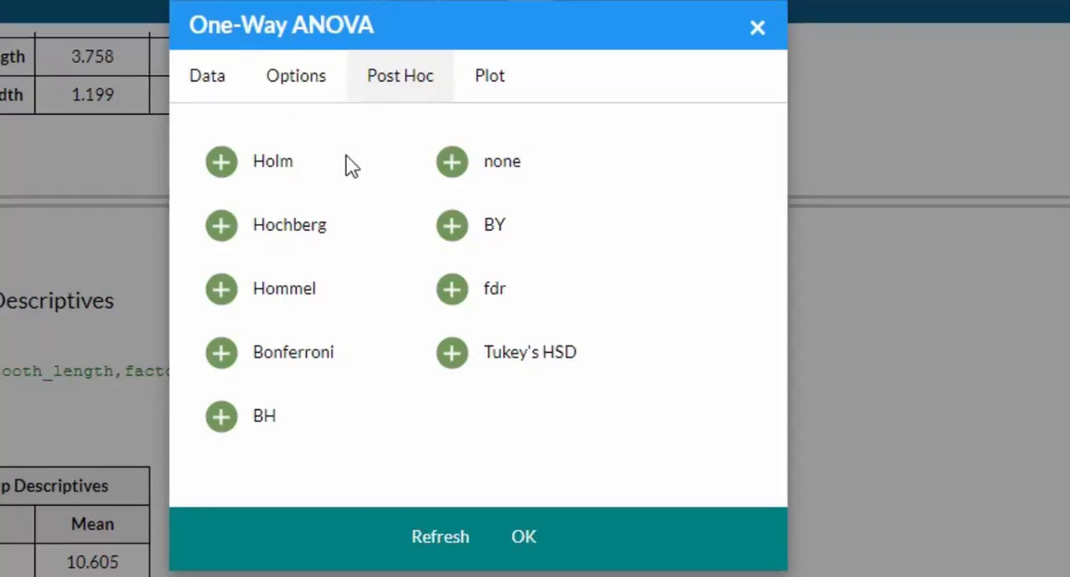
pyautogui.click(452, 356)
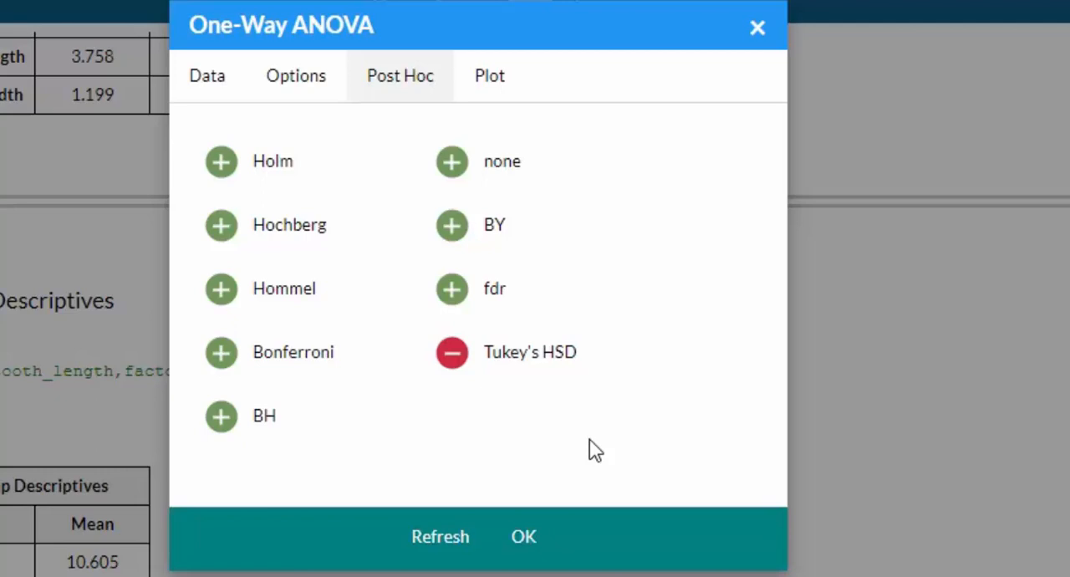
pyautogui.click(535, 552)
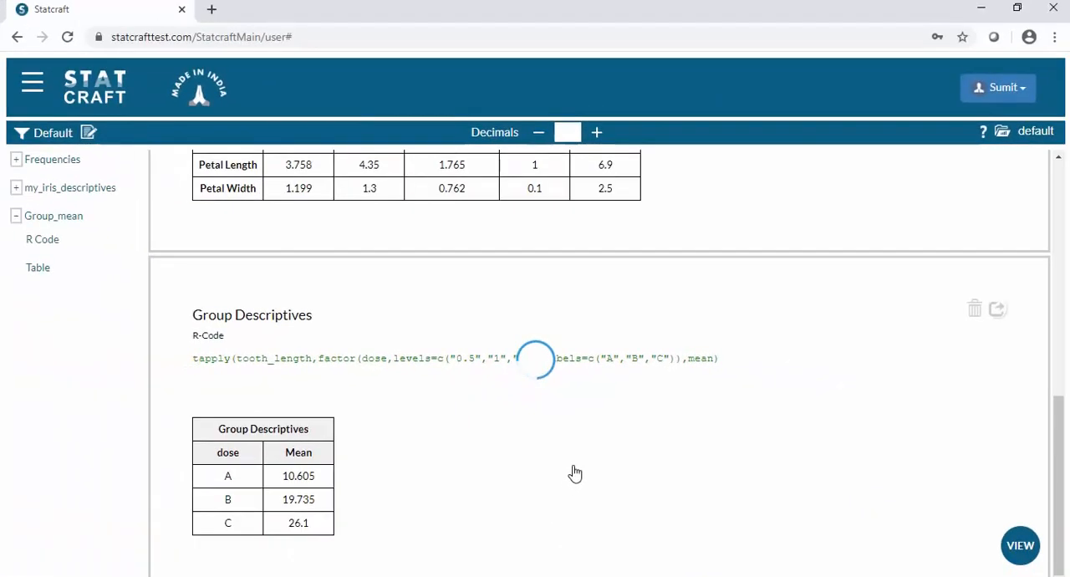